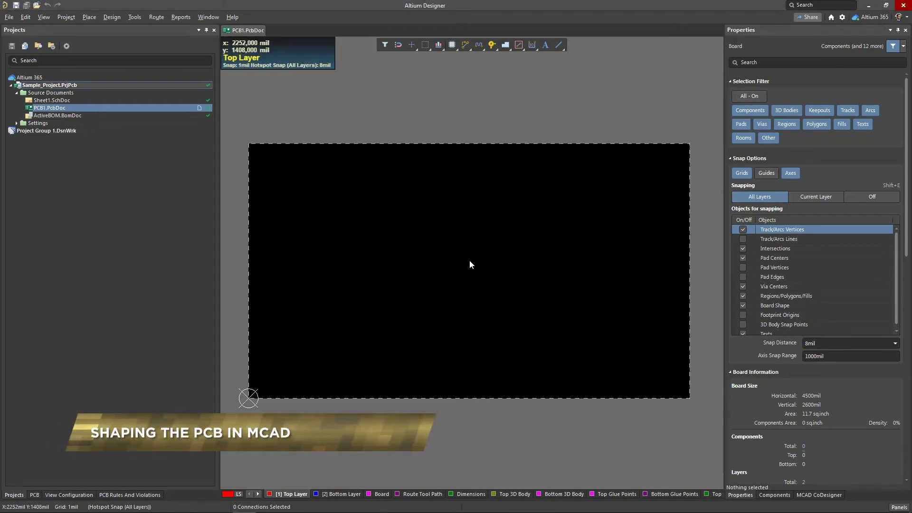
Step: Preview the blank PCB1 board in 3D, return to 2D, and show the MCAD CoDesigner panel
key(3)
shift+right_drag(470, 260, 457, 183)
key(0)
key(2)
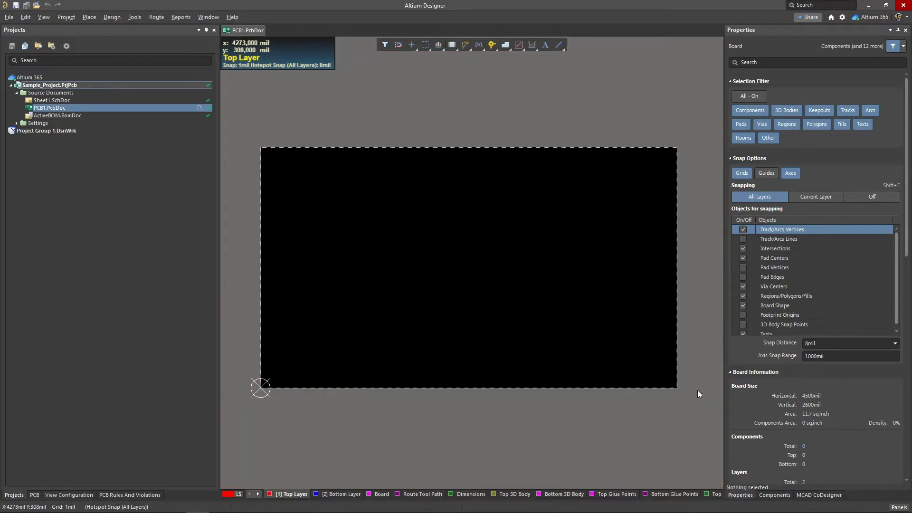
click(820, 495)
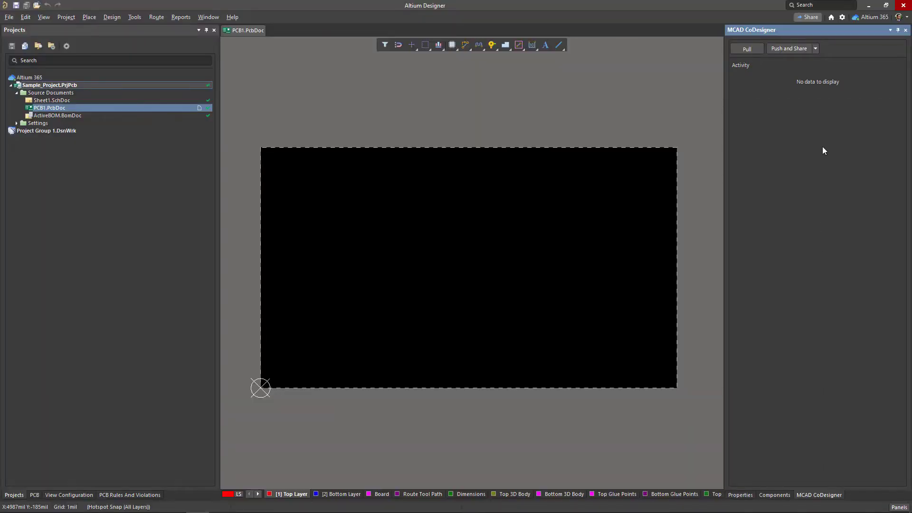
Step: Push the board design to MCAD with the comment 'ECAD > MCAD' and review the push options
click(804, 49)
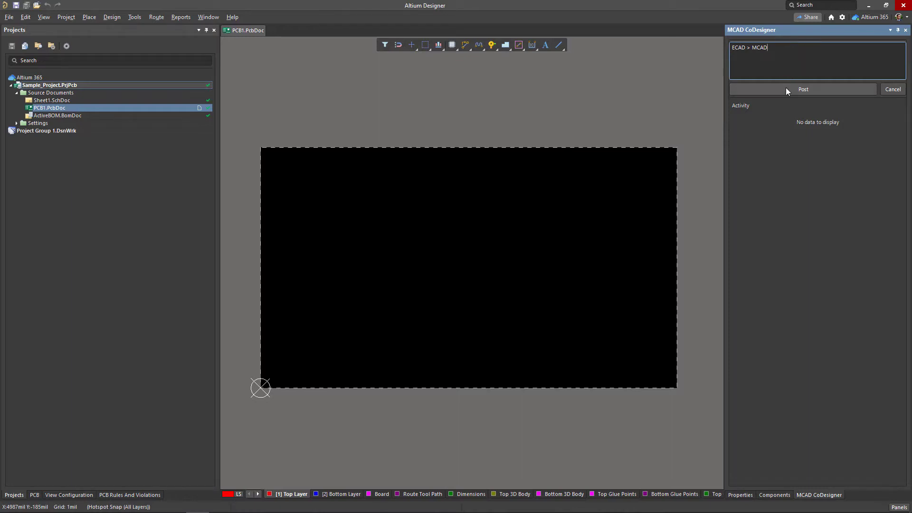
click(786, 89)
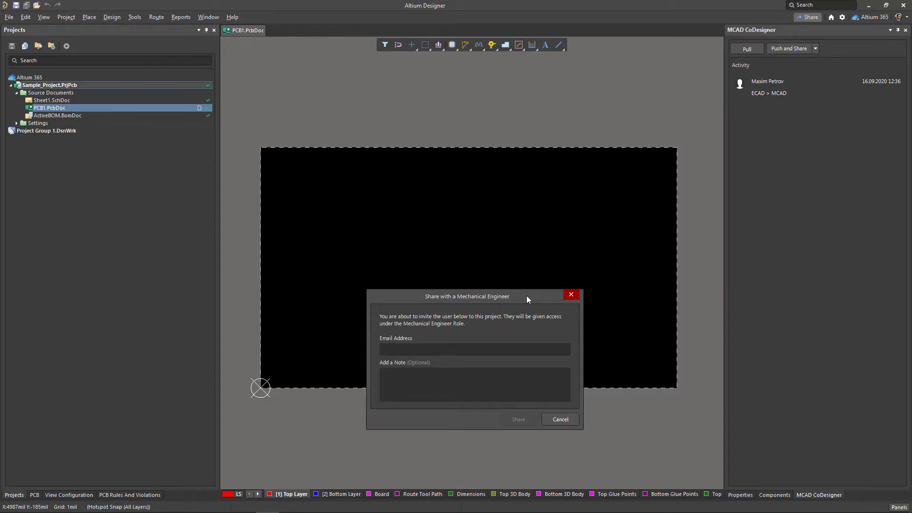
click(570, 296)
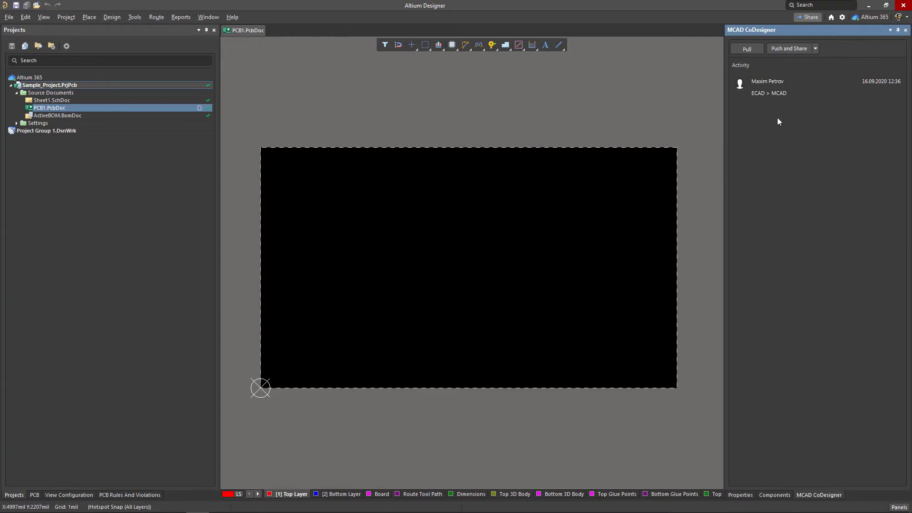
click(815, 48)
Step: Pull the Sample_Project board from the server and save it as Sample_Project.sldasm
click(835, 47)
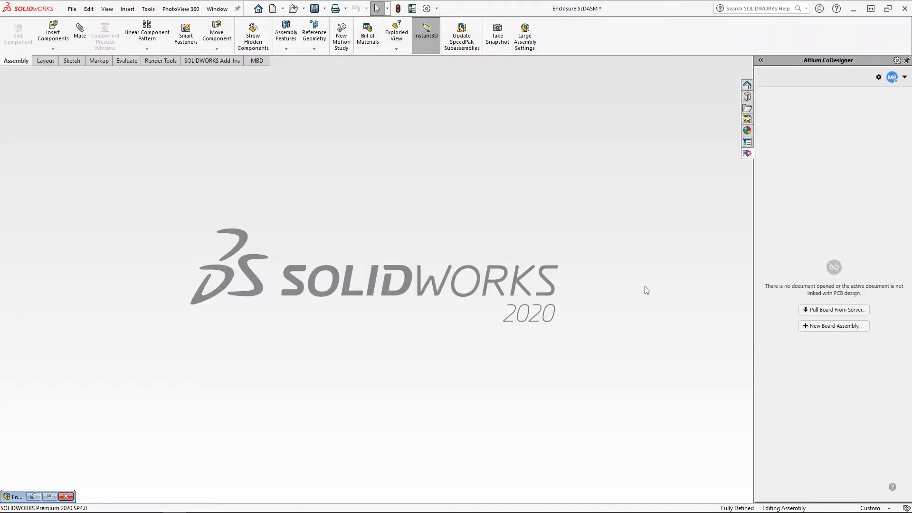
click(814, 311)
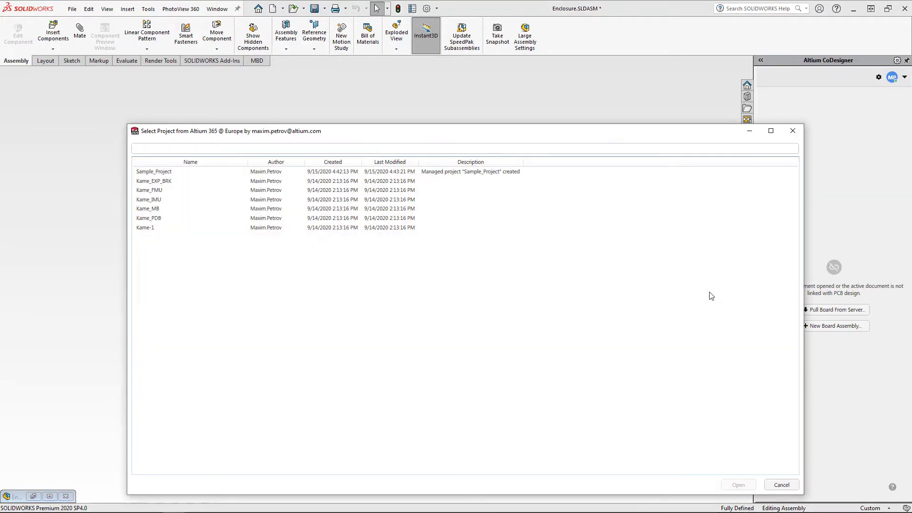
click(548, 173)
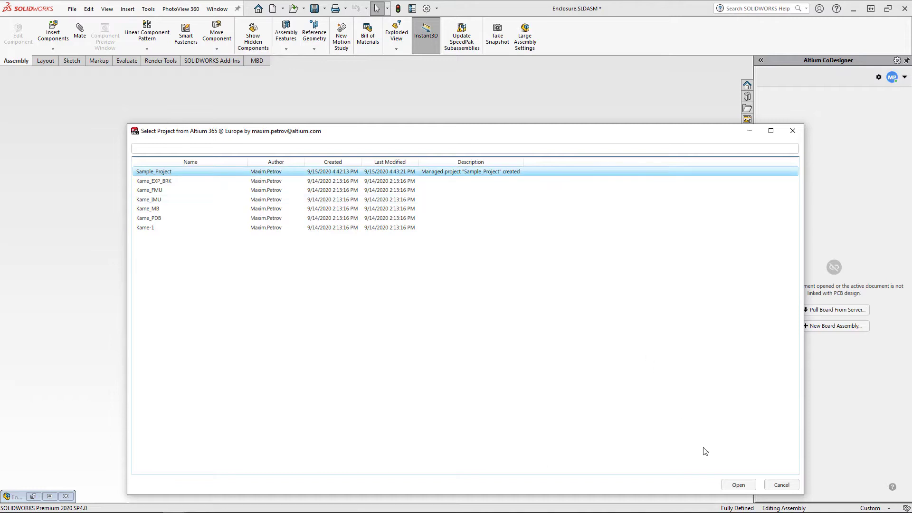
click(739, 484)
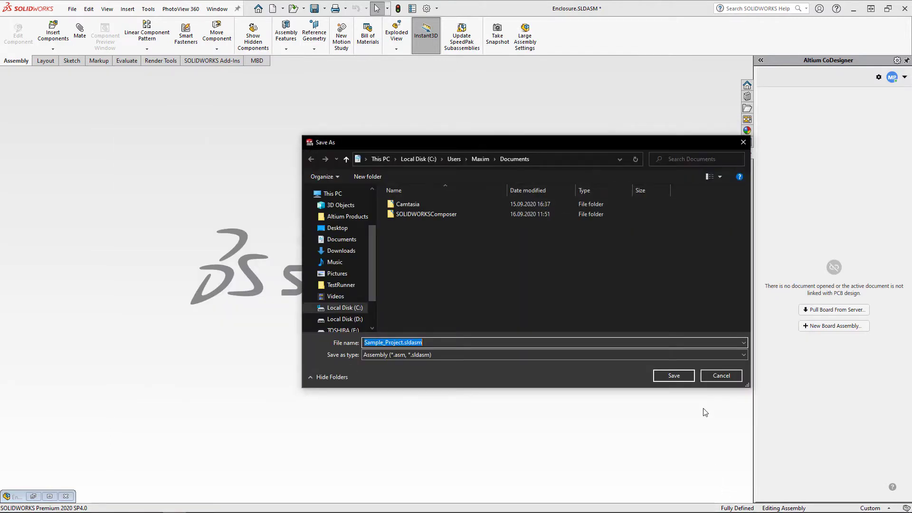
click(681, 375)
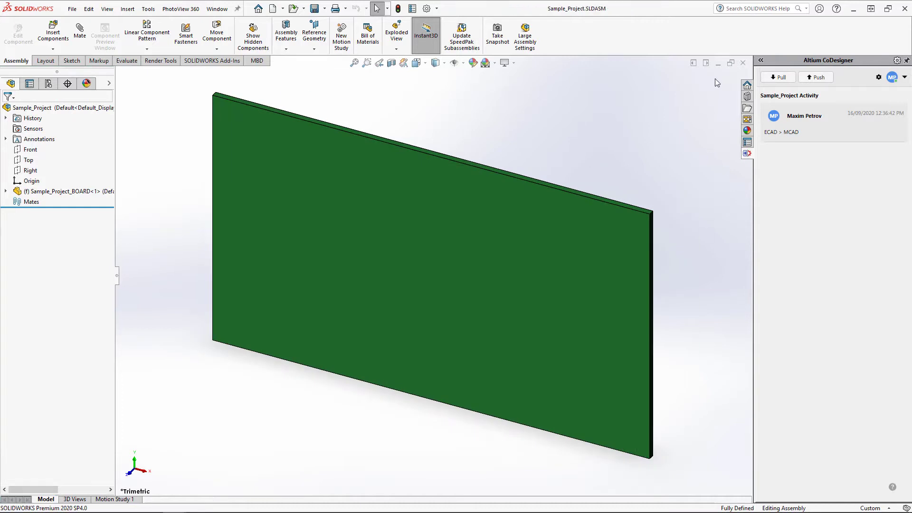
Step: Insert the Sample_Project board into the Device assembly beside the enclosure
click(718, 63)
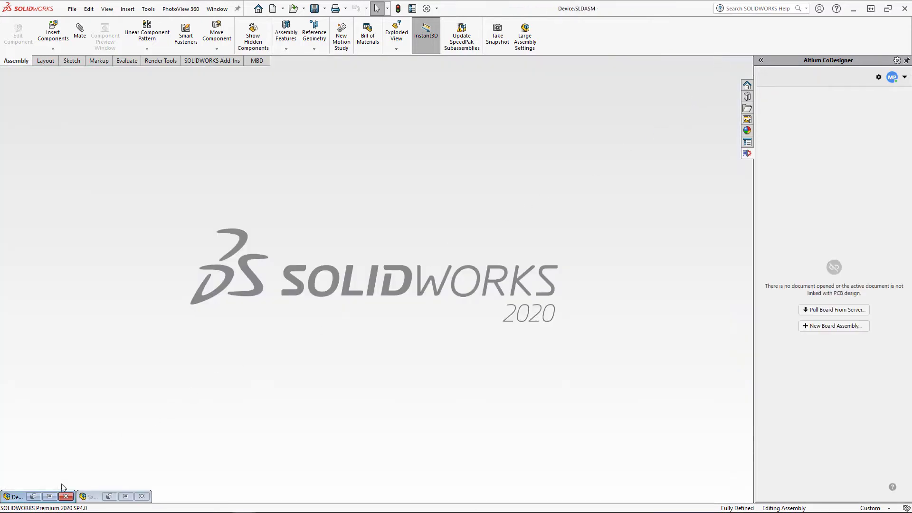
click(51, 496)
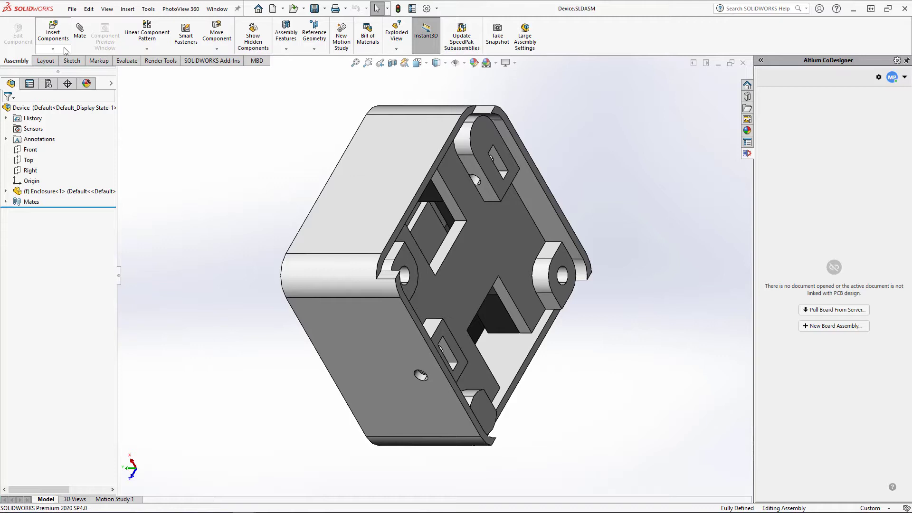
click(53, 34)
click(44, 210)
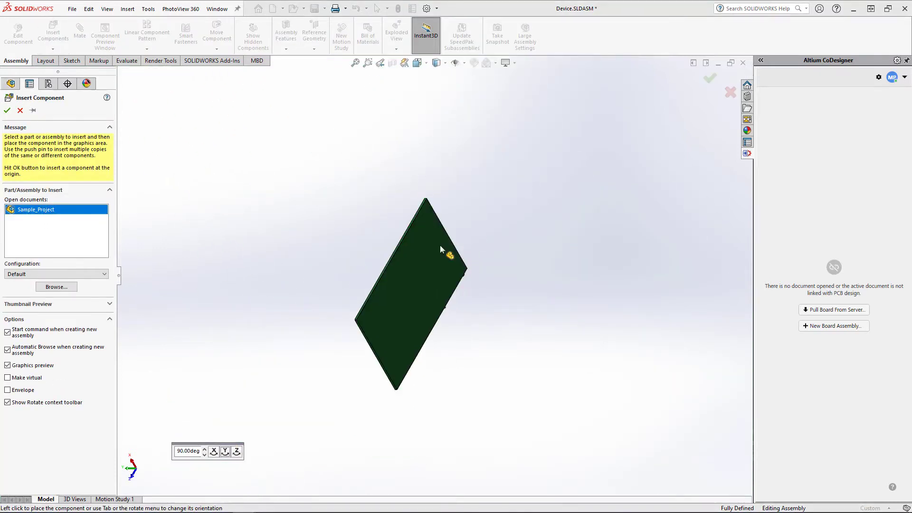
click(477, 271)
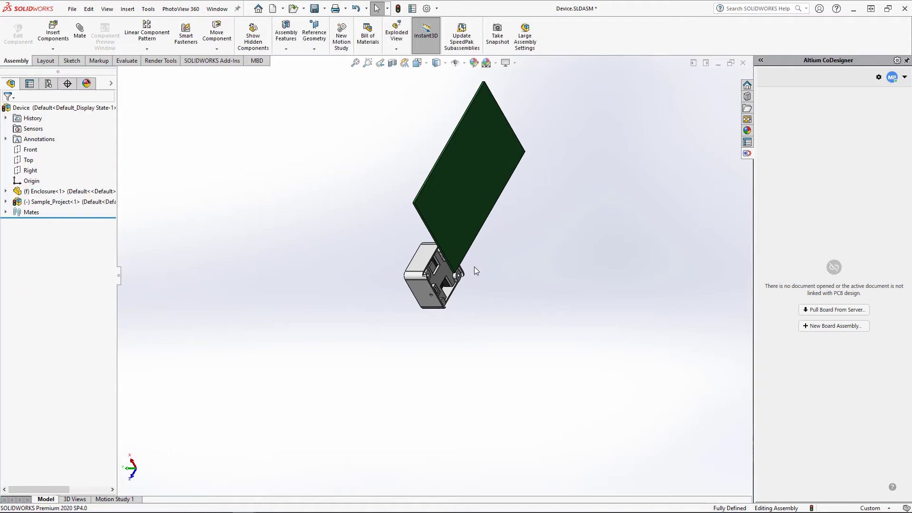
Step: Mate the board face coincident to the enclosure face
click(80, 32)
middle_drag(285, 163, 492, 172)
click(492, 172)
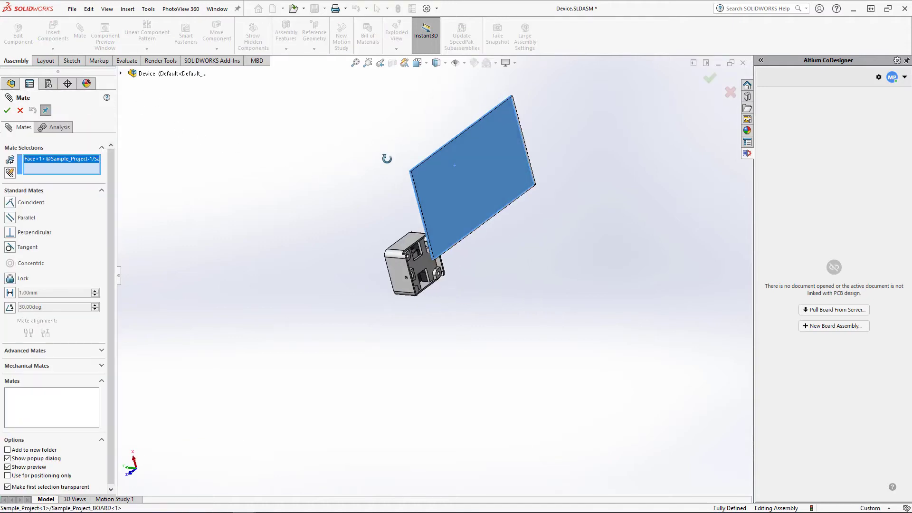
scroll(404, 267, up, 5)
click(409, 297)
click(7, 111)
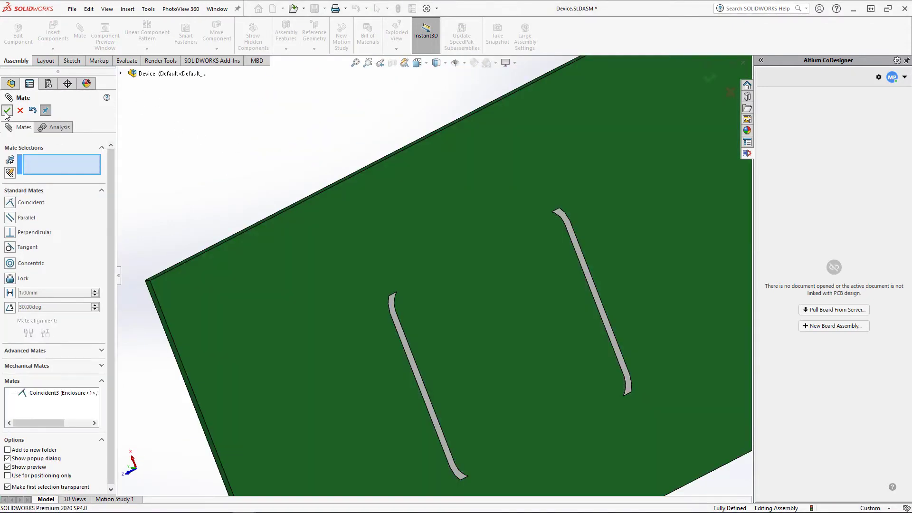
click(7, 111)
Step: Expand the board's Board feature and select its outline Sketch1
click(16, 296)
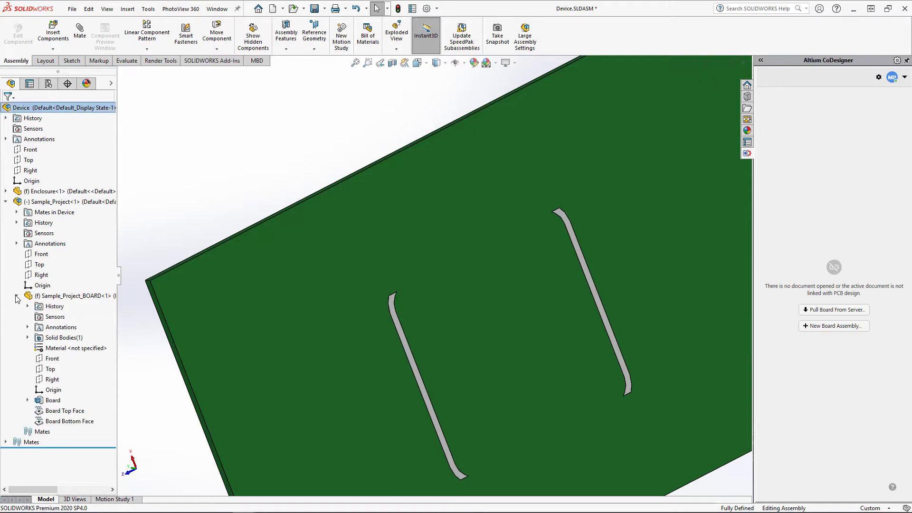
click(27, 400)
click(65, 411)
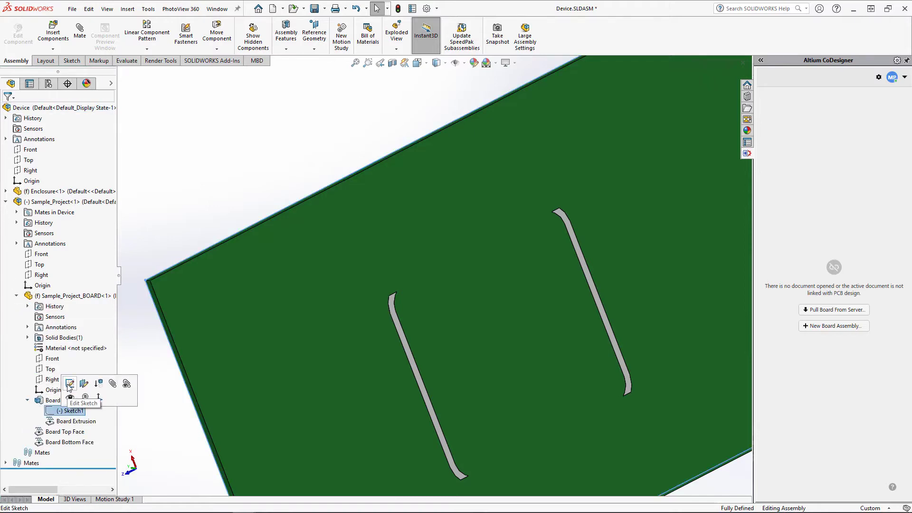
Step: Edit Sketch1 and convert the enclosure's silhouette into sketch entities
click(70, 384)
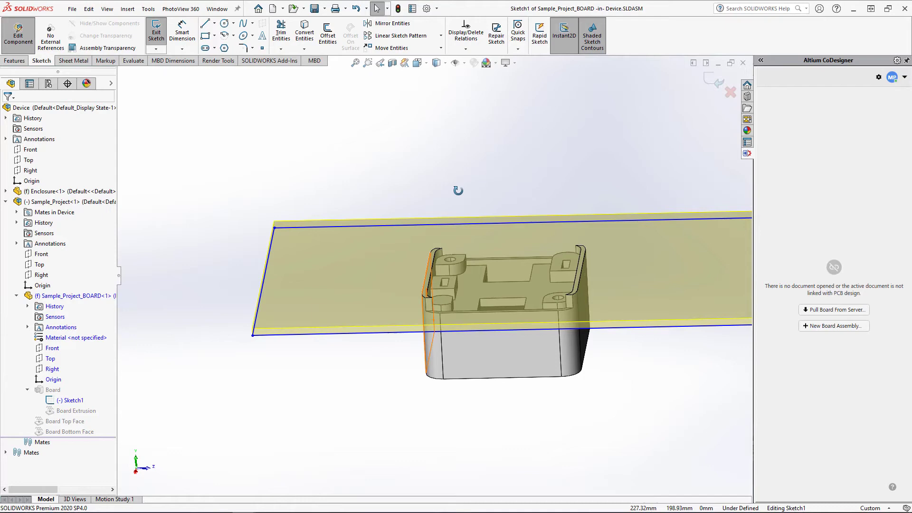
click(304, 48)
click(323, 71)
click(485, 338)
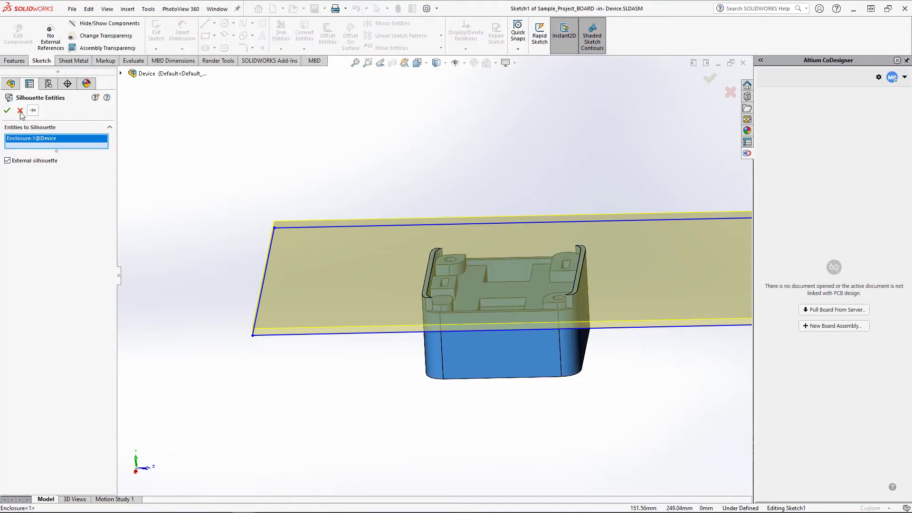
click(7, 110)
Step: Remove the old rectangular outline and select the silhouette chain in a normal view
middle_drag(285, 238, 358, 190)
right_click(359, 186)
click(381, 192)
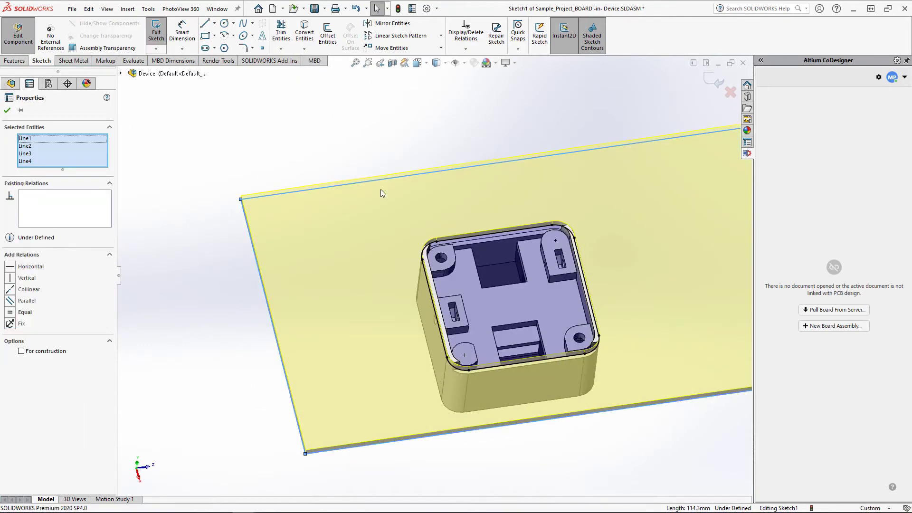
key(Escape)
double_click(467, 280)
key(ctrl+8)
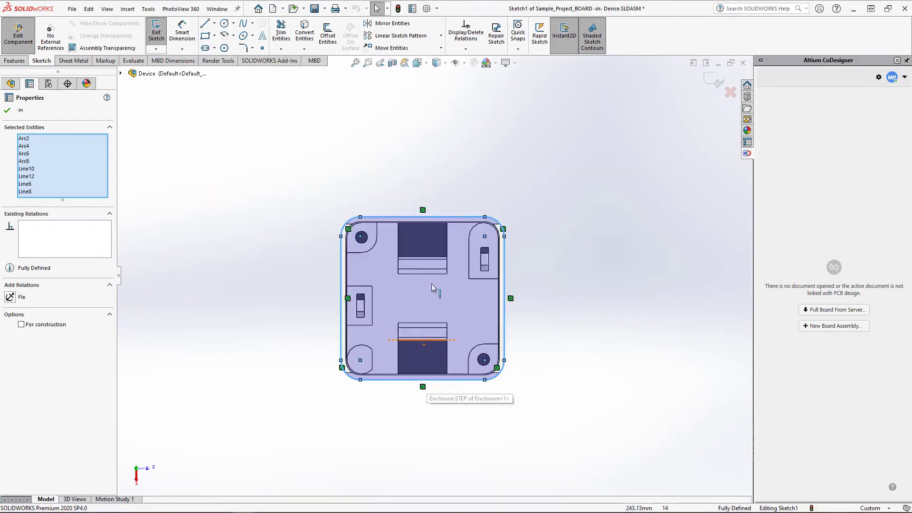
scroll(432, 284, down, 2)
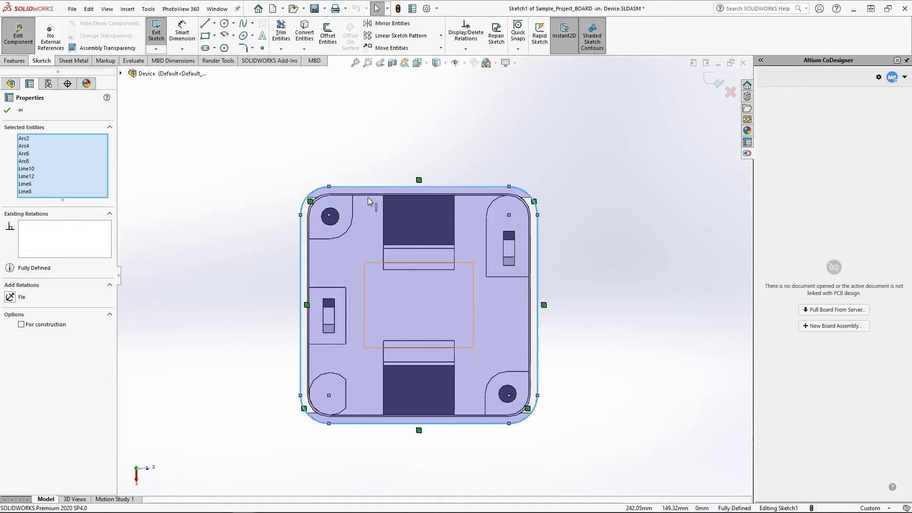
Step: Offset the silhouette outline 1.7 mm inward
click(328, 36)
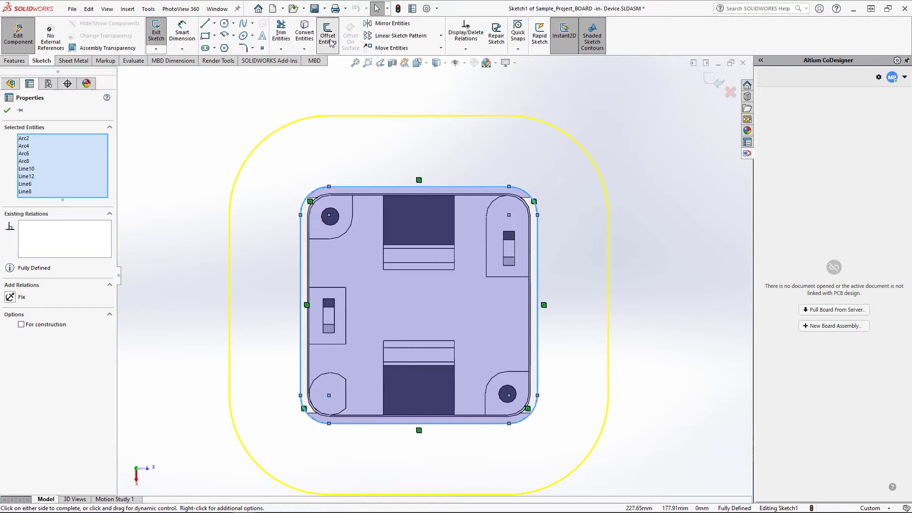
click(23, 159)
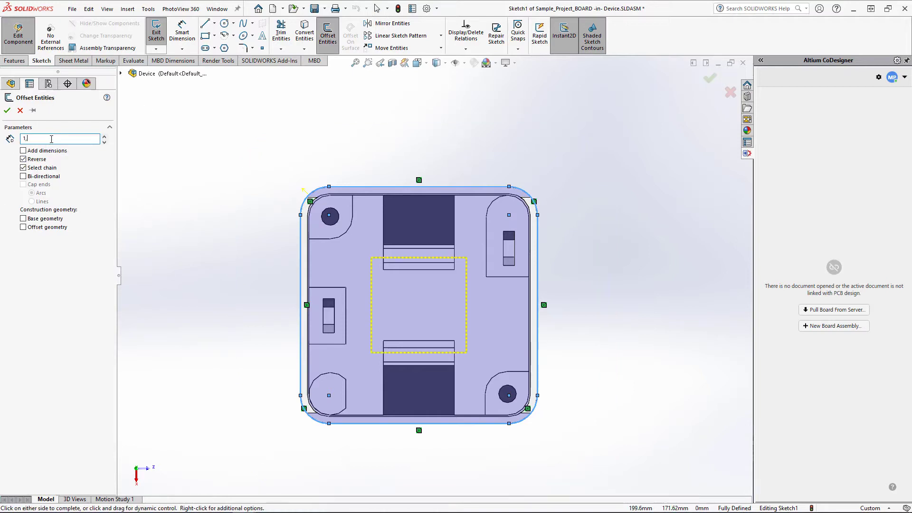
double_click(33, 138)
text(1.70mm)
click(7, 110)
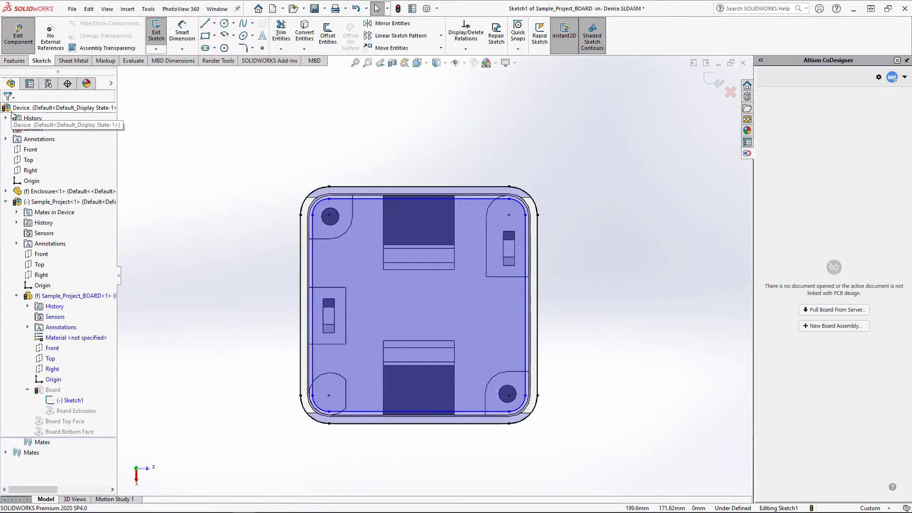
Step: Delete the outer silhouette contour, keep the offset outline, and exit the sketch
right_click(372, 186)
click(383, 190)
key(Delete)
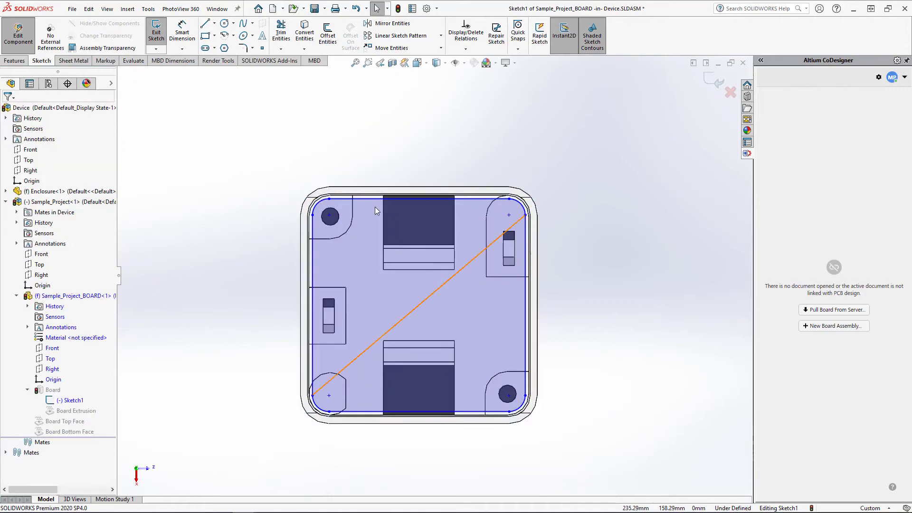
click(374, 205)
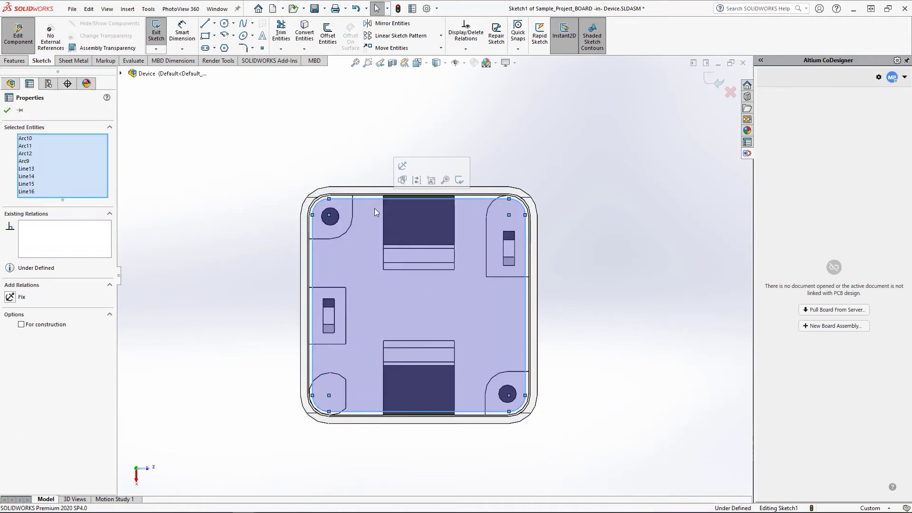
click(153, 34)
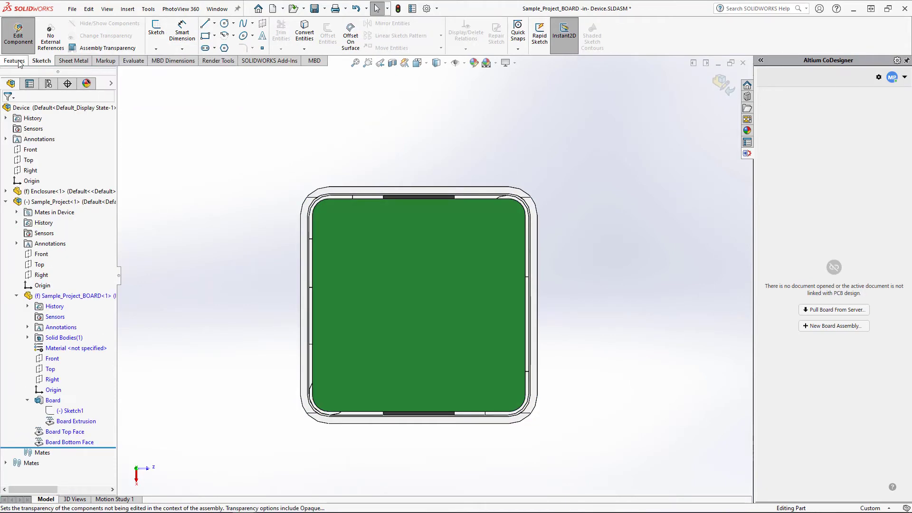
Step: Set up an ISO M2.5 clearance hole and place points at the top-left and bottom-right corners
click(15, 61)
click(309, 32)
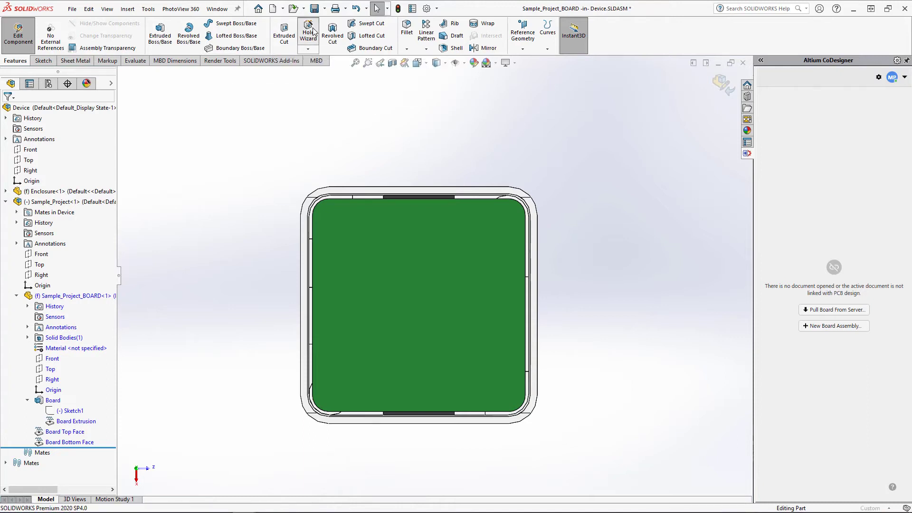
click(85, 347)
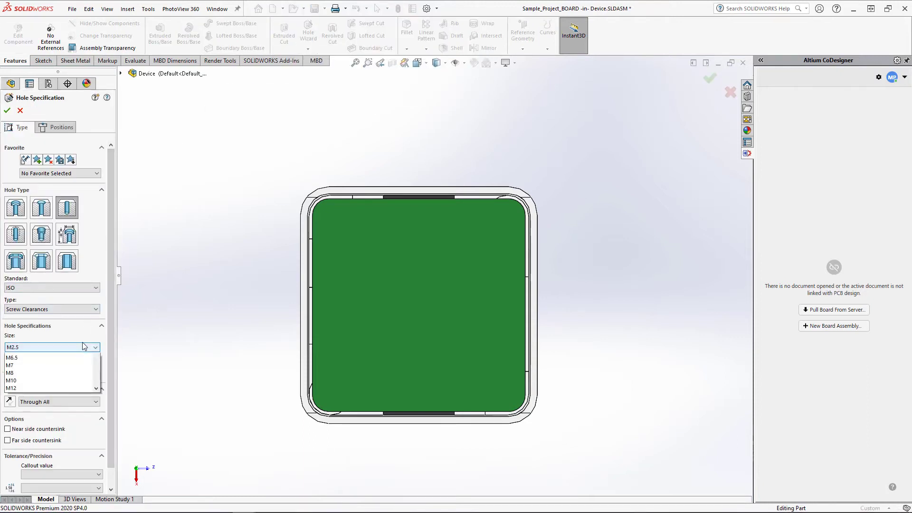
scroll(78, 379, down, 3)
scroll(78, 379, up, 3)
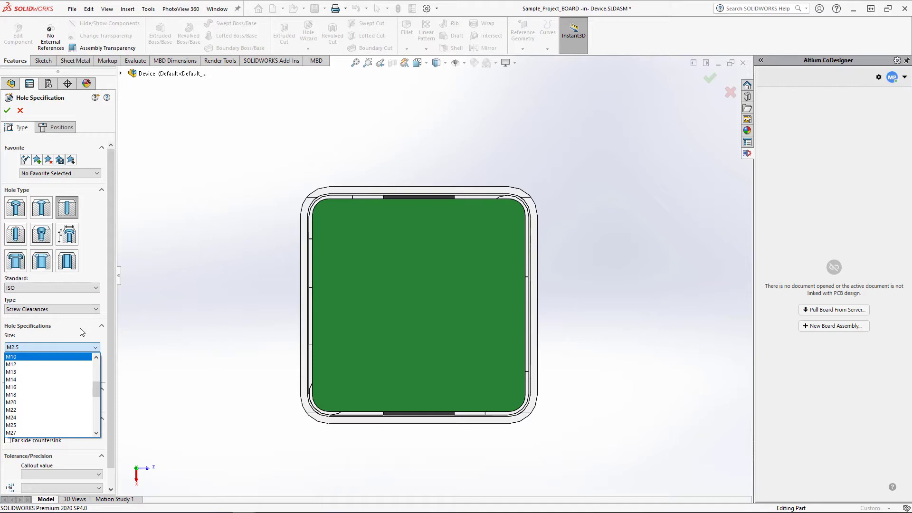
click(71, 361)
click(58, 127)
click(334, 217)
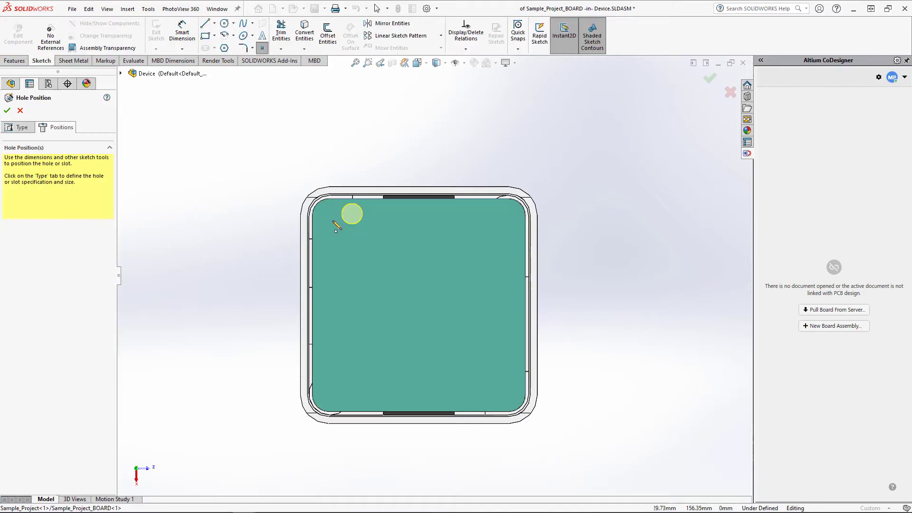
click(505, 391)
Step: Dimension the top-left hole 2.5 mm from the left and top edges
click(182, 33)
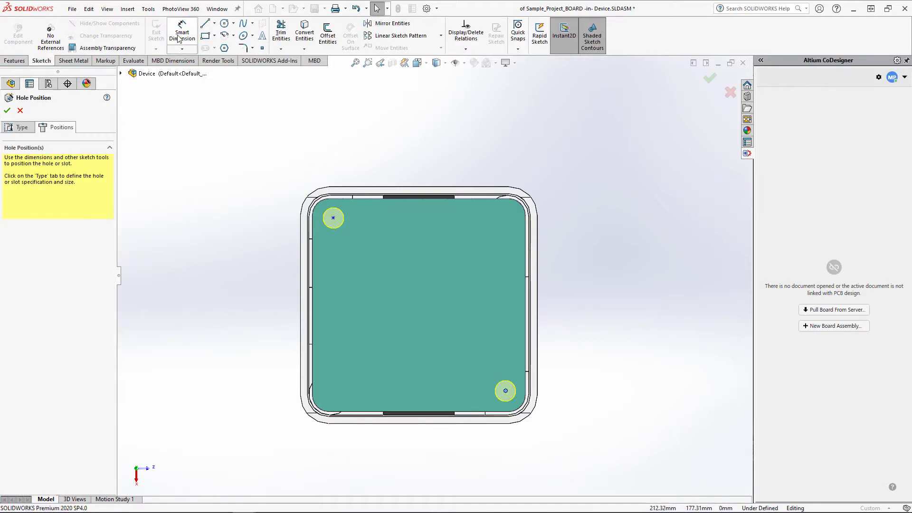
click(334, 218)
click(313, 232)
click(267, 260)
text(2,5)
key(Return)
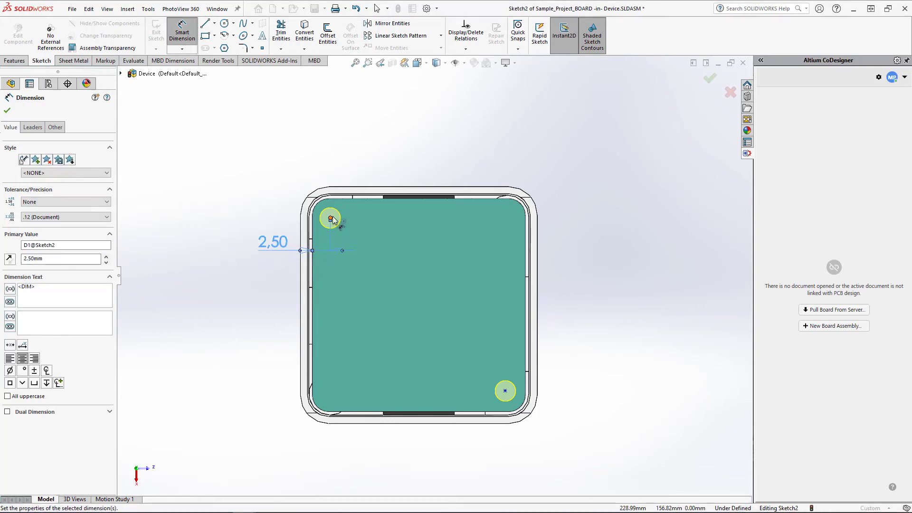
click(330, 219)
click(328, 199)
click(252, 167)
text(2,5)
key(Return)
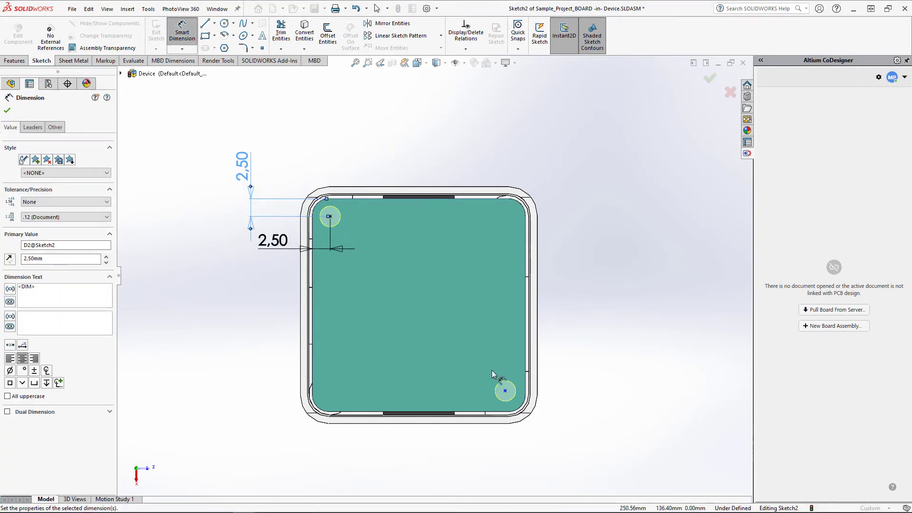
click(505, 391)
Step: Dimension the bottom-right hole 2.5 mm from the right and bottom edges, then create the holes
click(526, 375)
click(579, 365)
text(2,5)
key(Return)
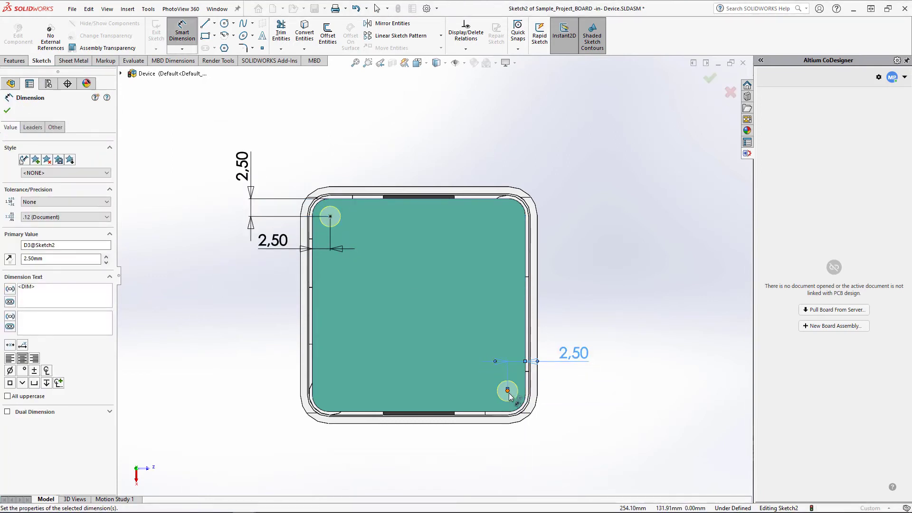
click(506, 390)
click(475, 411)
click(475, 459)
text(2,5)
key(Return)
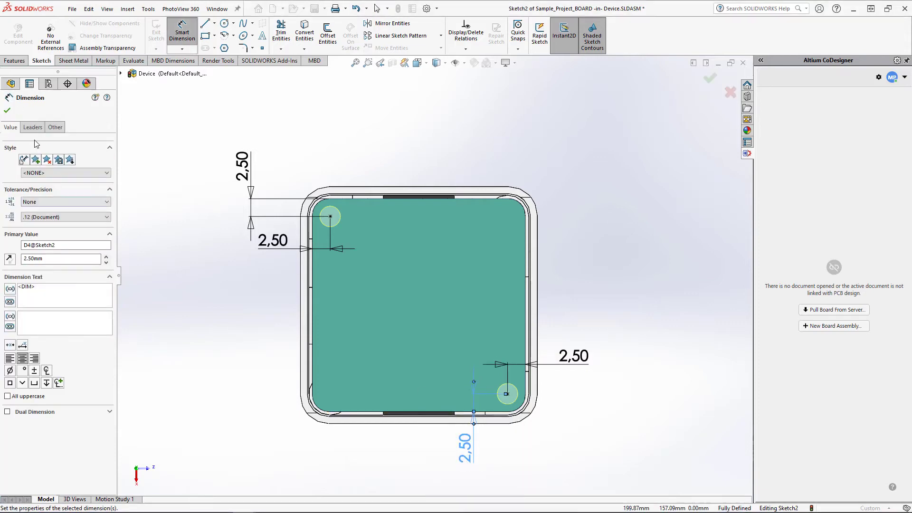
click(7, 111)
click(7, 110)
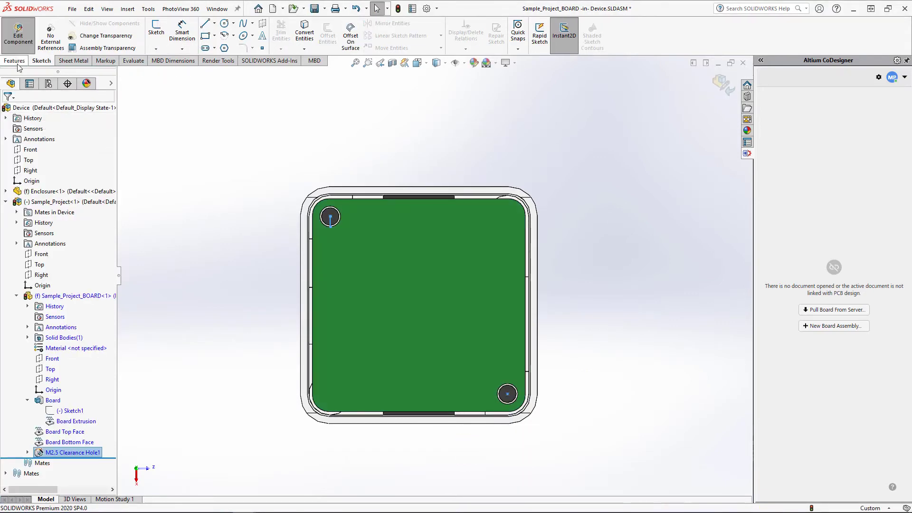
Step: Sketch a notch rectangle on the board face at its top edge
click(209, 48)
click(409, 258)
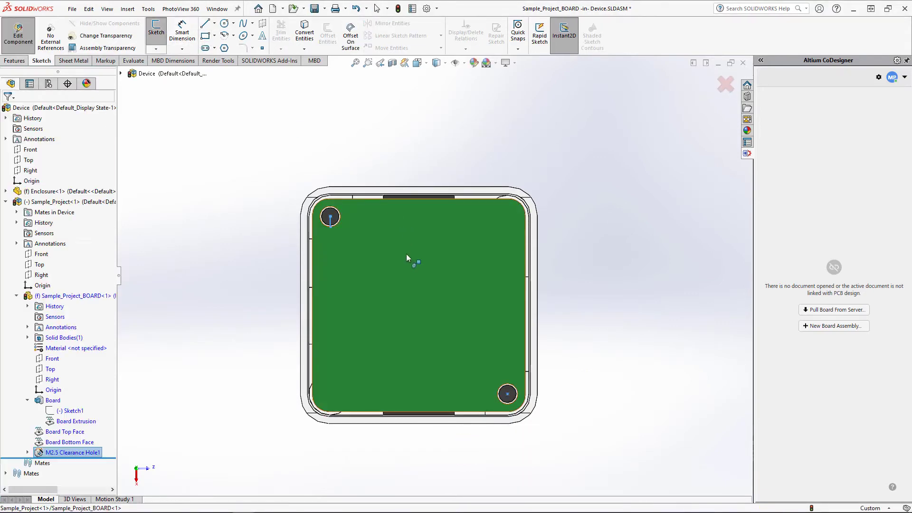
click(383, 199)
click(455, 227)
Step: Dimension the notch rectangle 10 mm wide and 5 mm deep
click(182, 33)
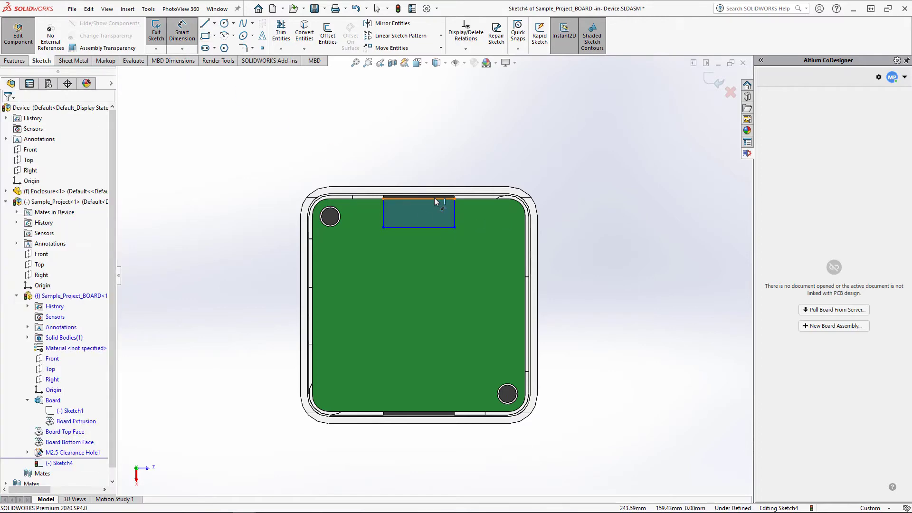
click(419, 197)
click(425, 141)
text(10)
key(Return)
click(455, 212)
click(544, 143)
text(5909161mm)
key(Return)
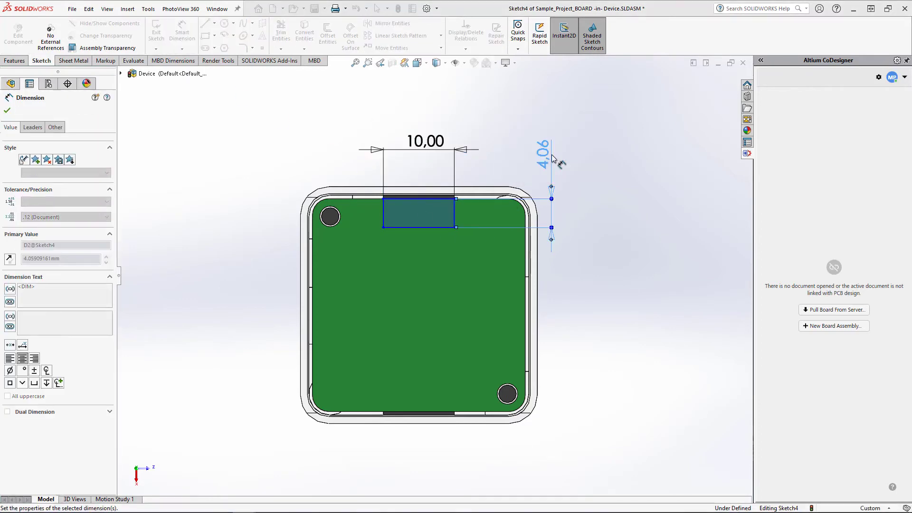
key(Escape)
Step: Fillet the notch's two bottom corners at 1.50 mm and exit the sketch
click(244, 48)
click(383, 234)
click(455, 234)
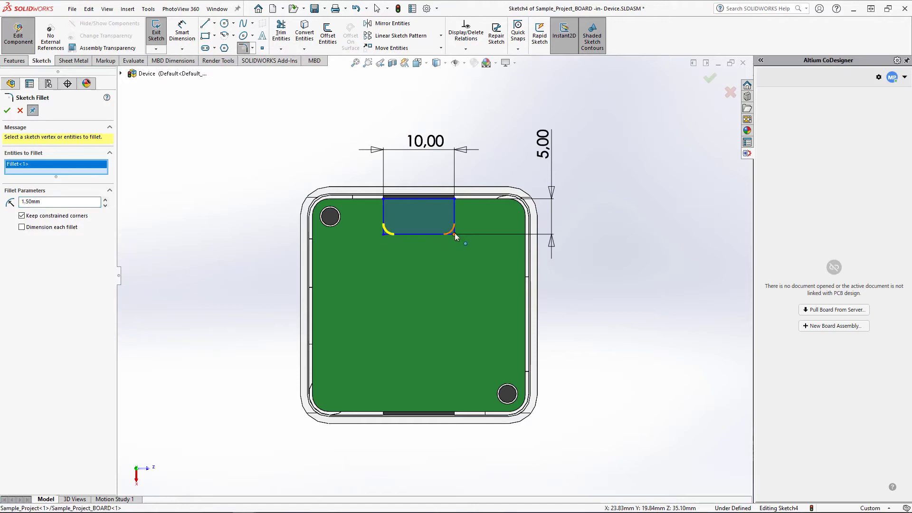
key(Return)
click(157, 34)
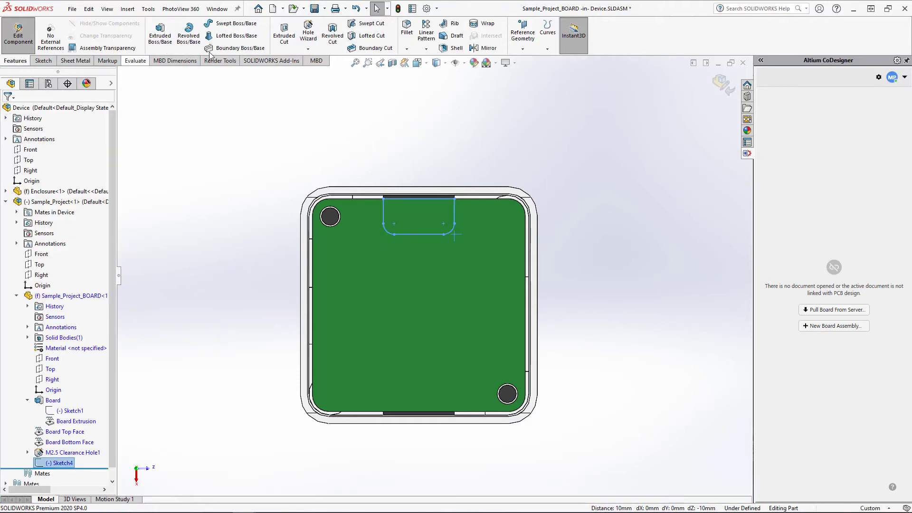
Step: Extrude-cut the notch Up To Next through the board and stop editing the component
click(285, 35)
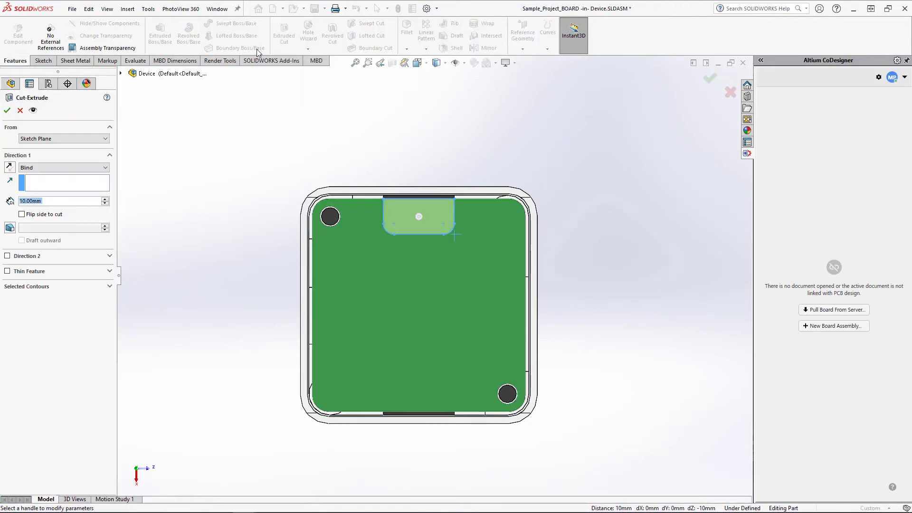
click(60, 168)
click(47, 195)
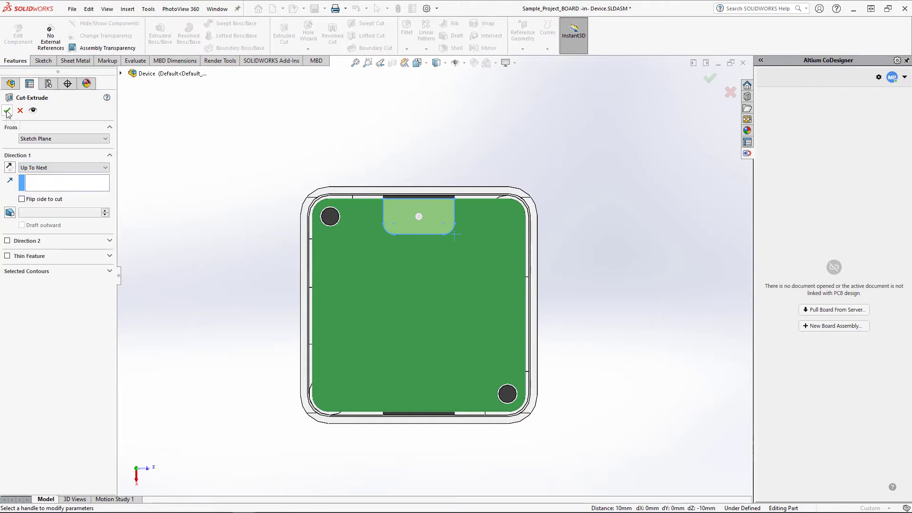
click(7, 111)
click(18, 33)
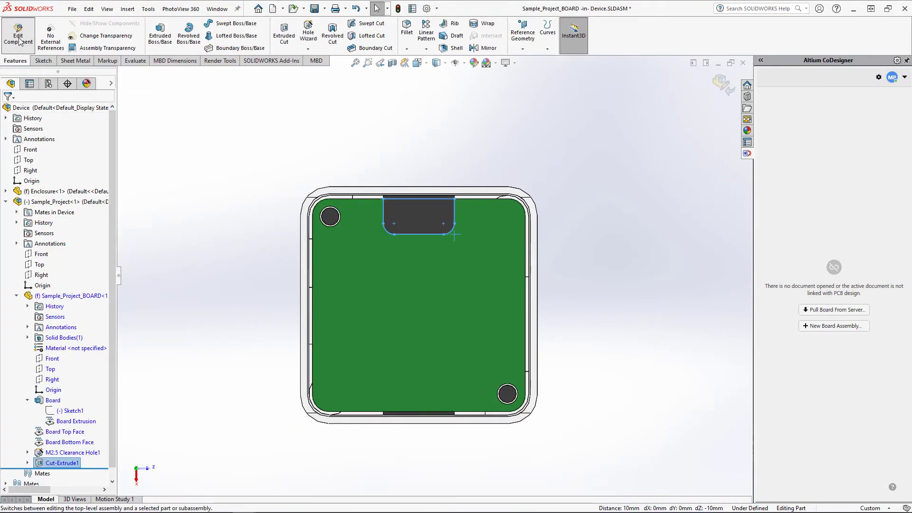
Step: Inspect the notched board in the enclosure, then minimize the Device assembly window
middle_drag(439, 171, 436, 221)
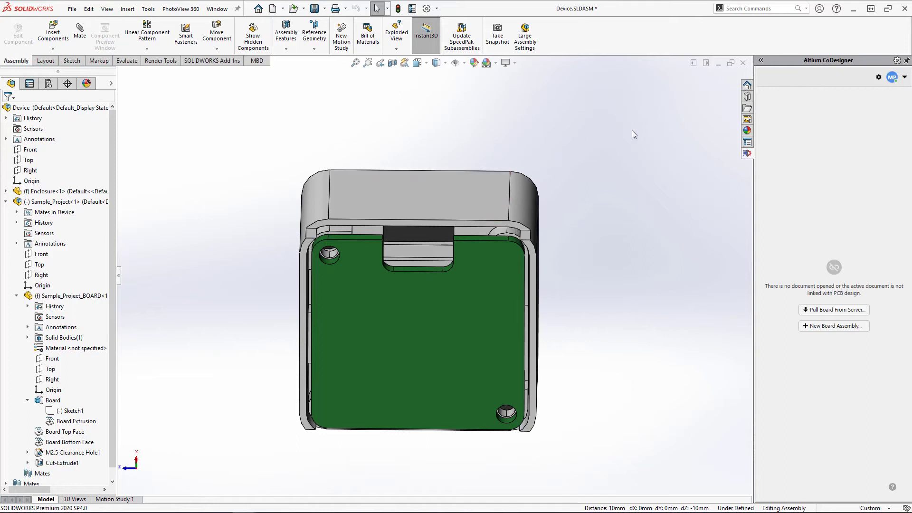
click(718, 63)
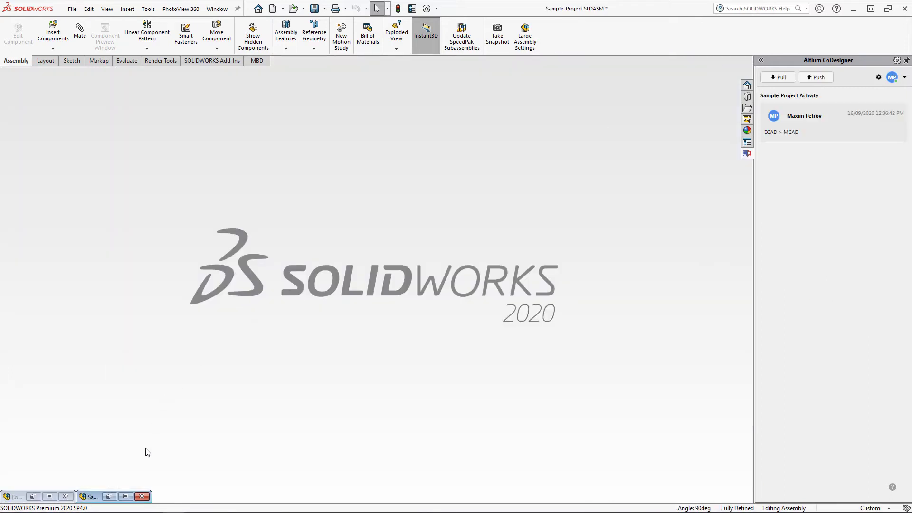
Step: Restore the Sample_Project window and center and zoom onto the updated board
click(126, 496)
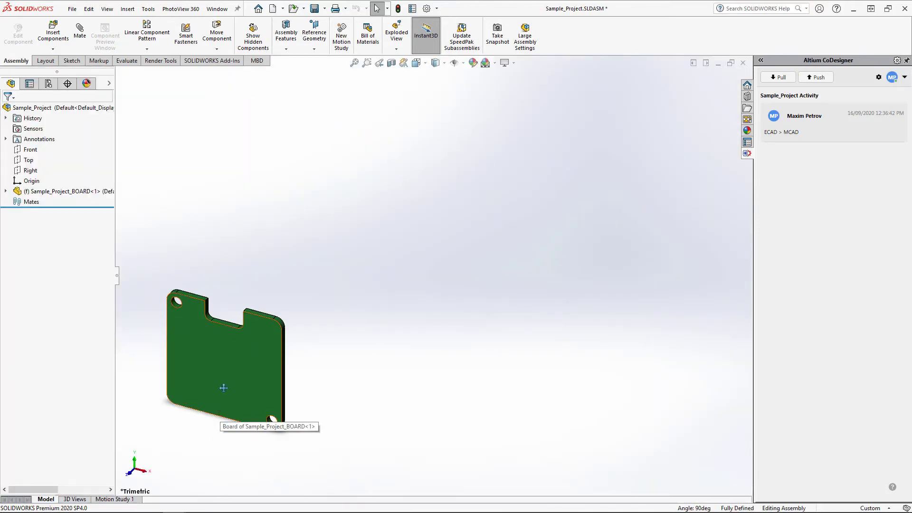
ctrl+middle_drag(220, 385, 399, 303)
scroll(399, 303, down, 1)
scroll(399, 303, down, 3)
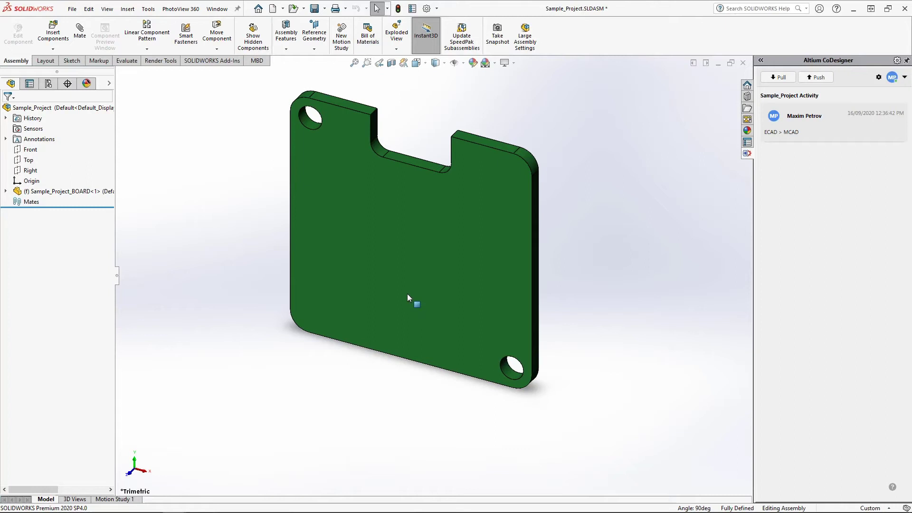
Step: Push the updated board to Altium with the comment 'MCAD > ECAD'
click(818, 78)
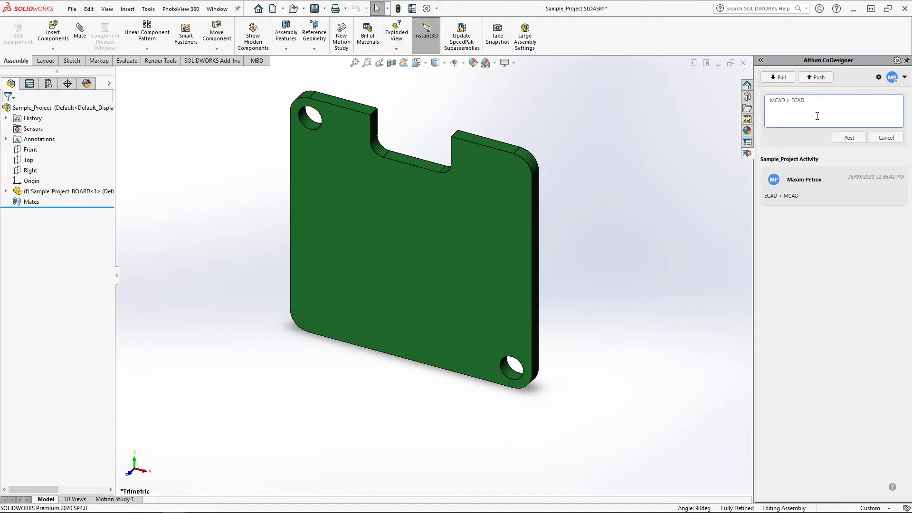
click(837, 139)
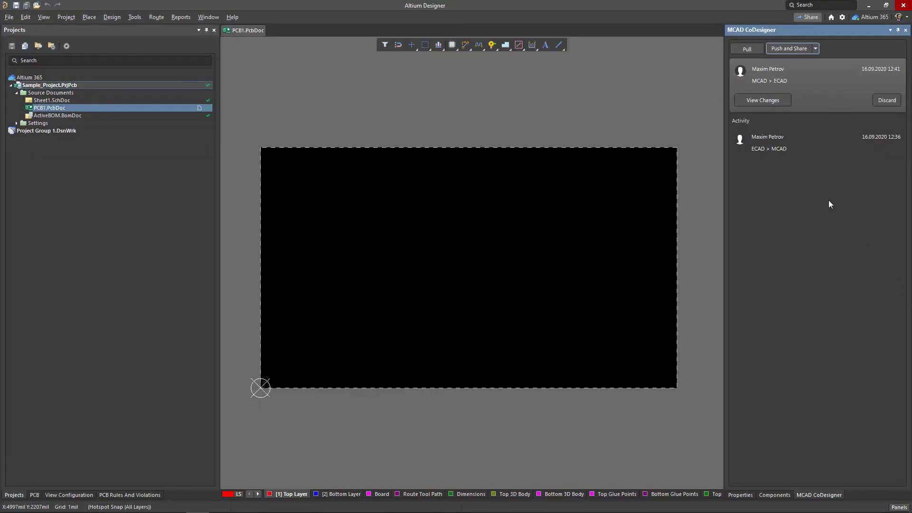
Step: List the incoming changes and highlight the Board Outline, Free-Pad1 and Free-Pad2 on the canvas
click(770, 101)
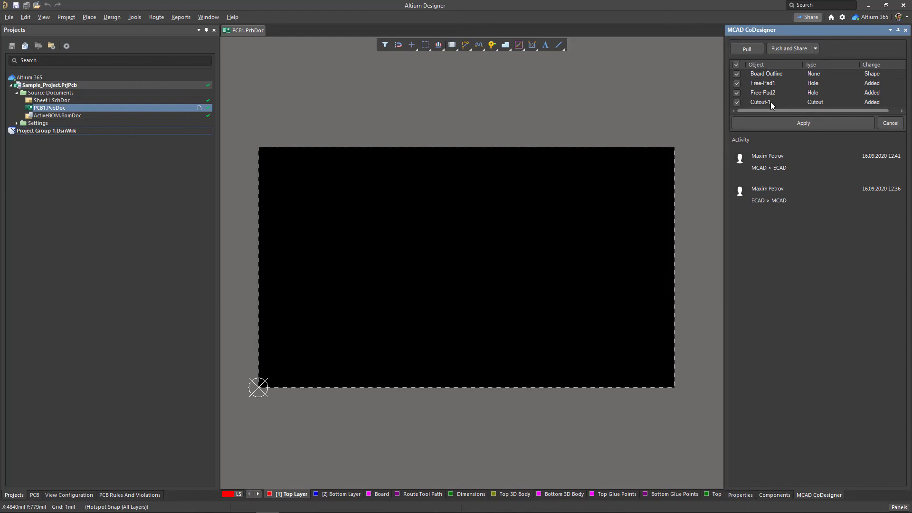
click(769, 74)
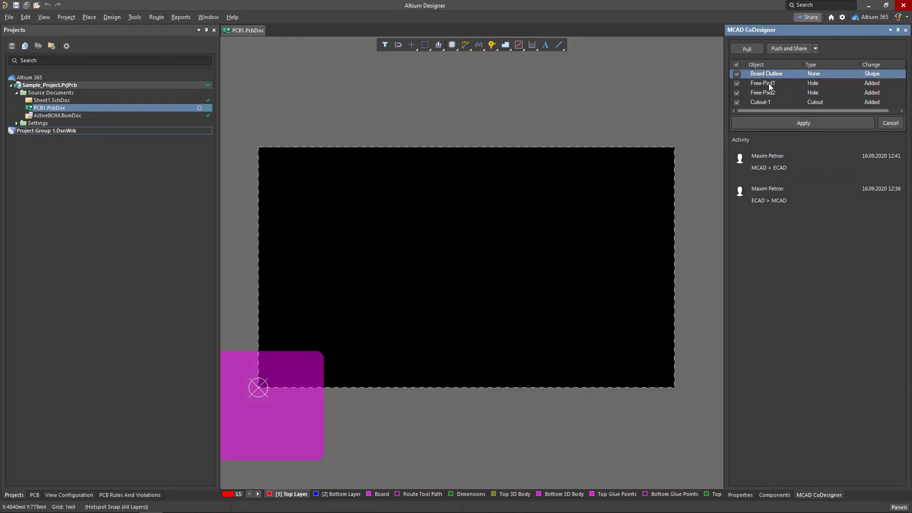
click(770, 82)
click(771, 92)
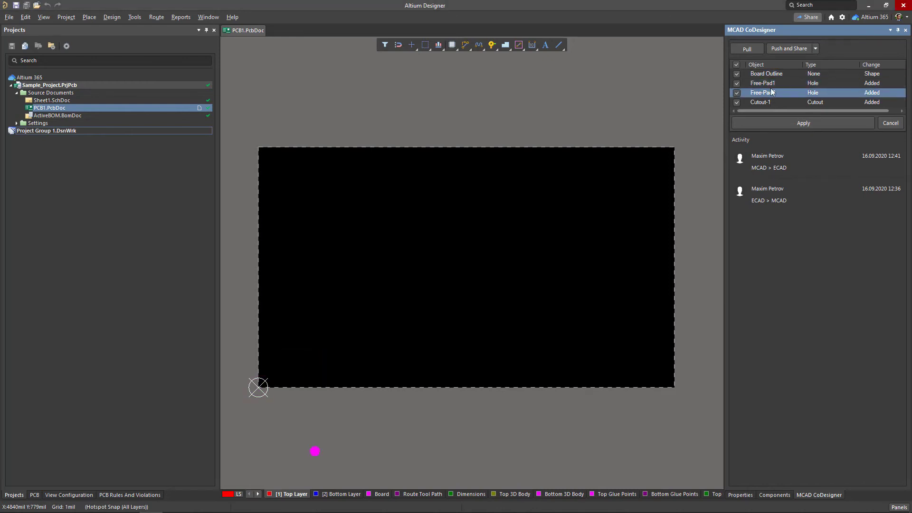
Step: Select all four changes and toggle Cutout-1 off and back on so it stays included
click(768, 73)
shift+click(766, 102)
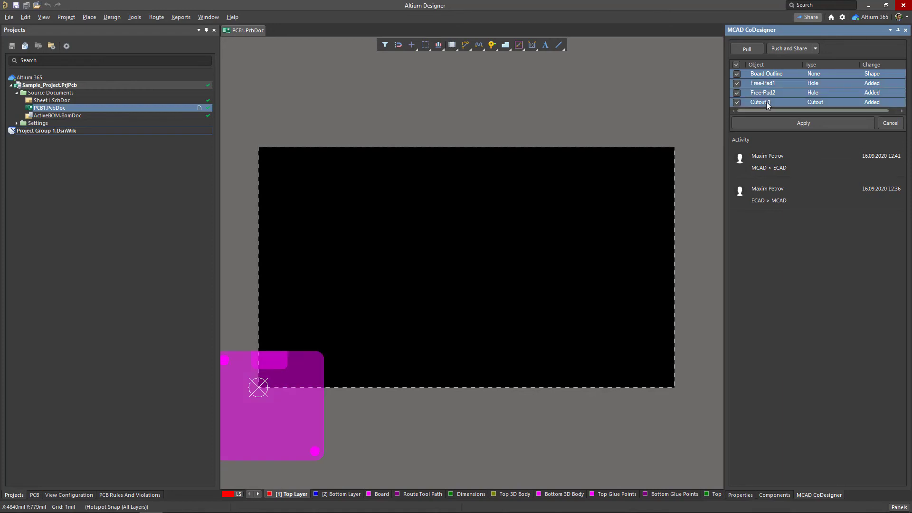
click(736, 102)
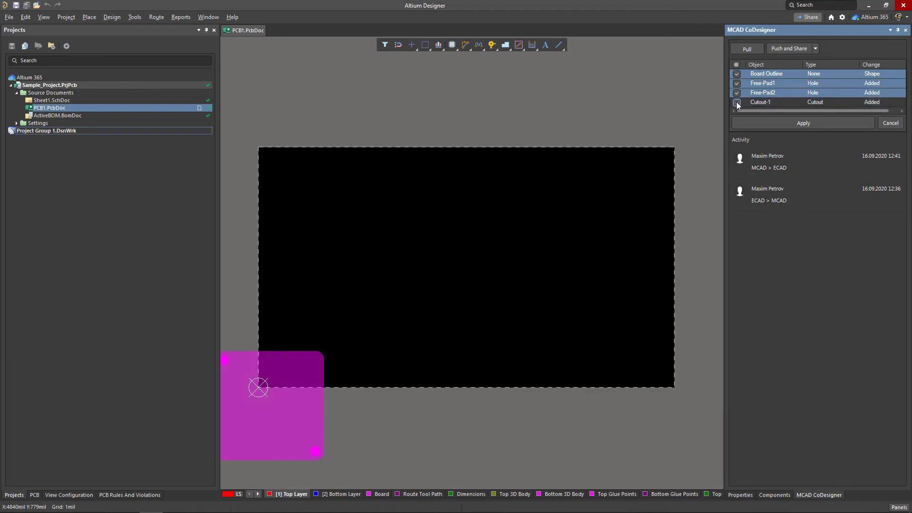
click(737, 103)
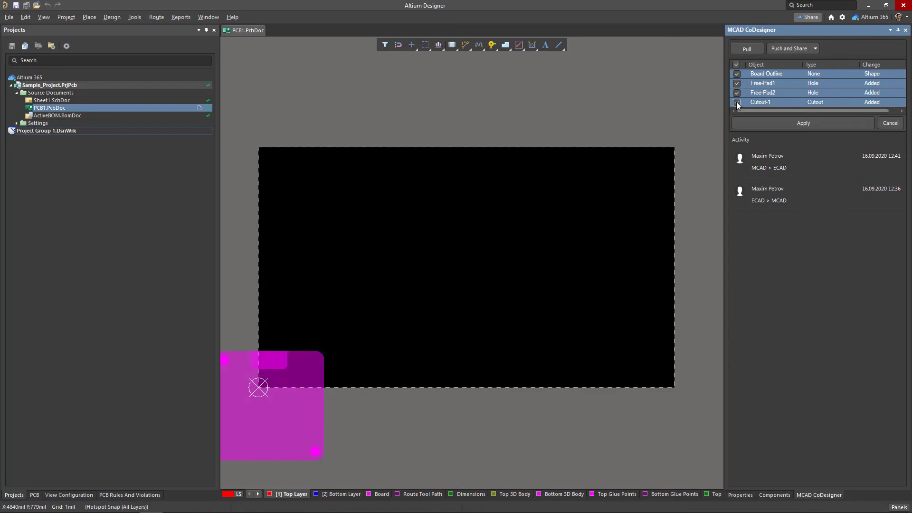
Step: Apply the changes to PCB1.PcbDoc and centre the updated board in the 2D top-layer view
click(752, 125)
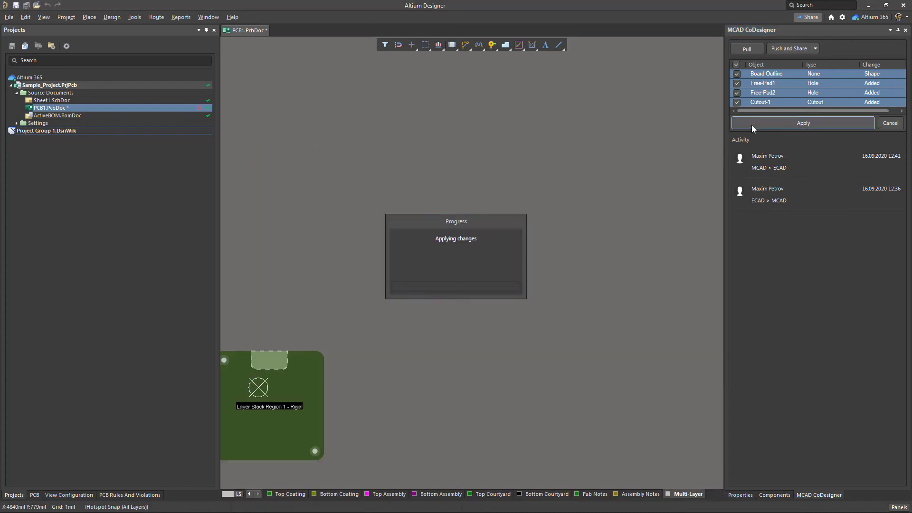
right_drag(303, 395, 479, 268)
ctrl+scroll(466, 302, up, 2)
ctrl+scroll(462, 297, up, 2)
key(2)
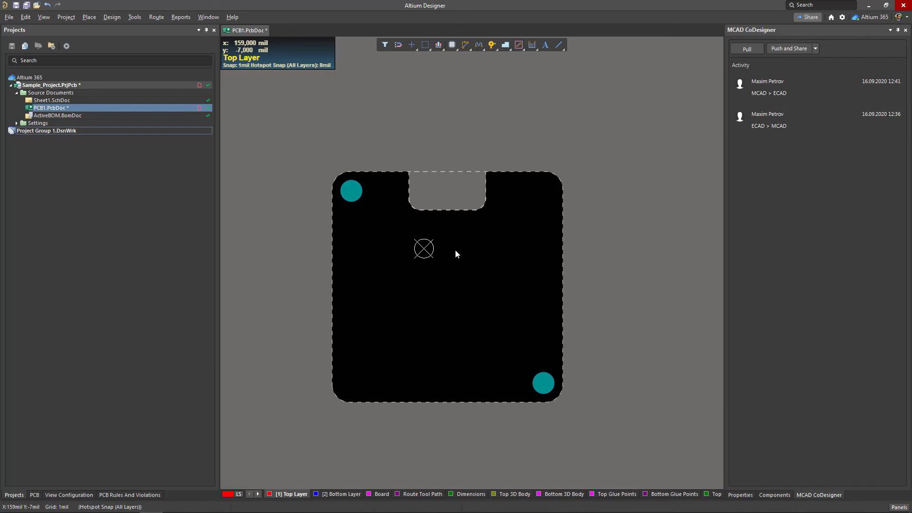
Step: Switch PCB1.PcbDoc to 3D and tilt it to reveal the top-edge notch and corner holes
key(3)
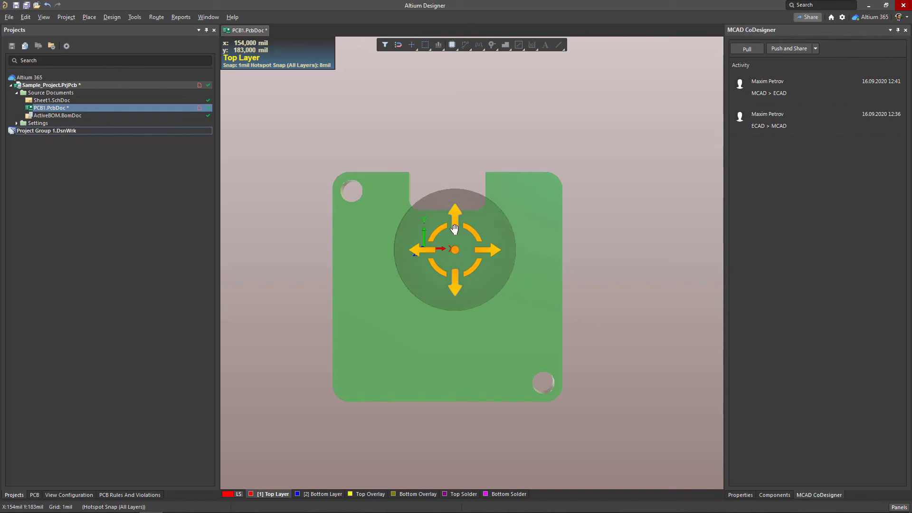
shift+right_drag(455, 229, 452, 358)
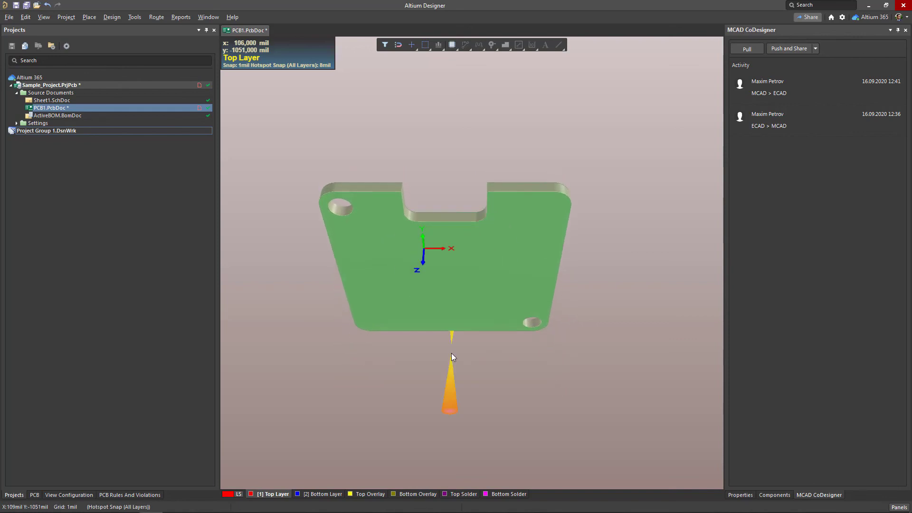